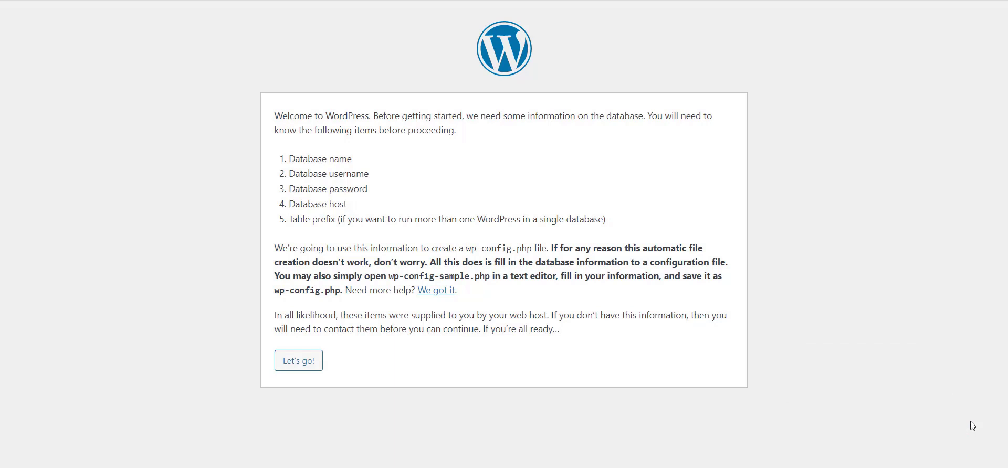
Move on to the database connection form and look over its default field values
left_click(310, 366)
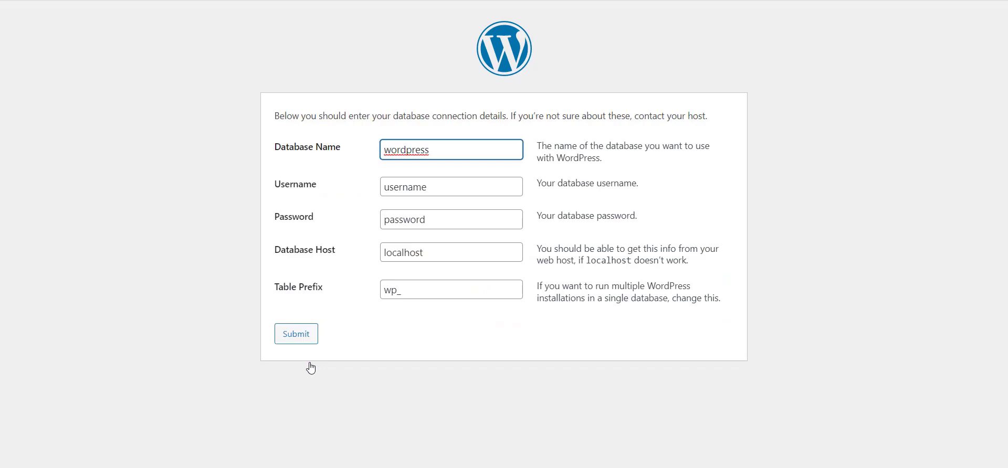
left_click_drag(435, 152, 383, 152)
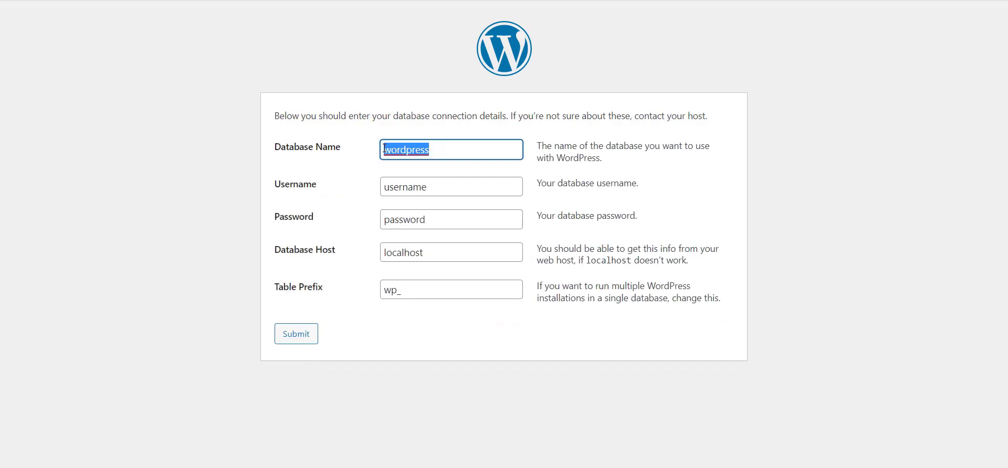
left_click_drag(431, 185, 362, 190)
left_click_drag(440, 216, 381, 219)
left_click_drag(406, 290, 356, 293)
Replace the default database name with a custom name ending in ecommerce_development
left_click_drag(436, 151, 367, 153)
type("p")
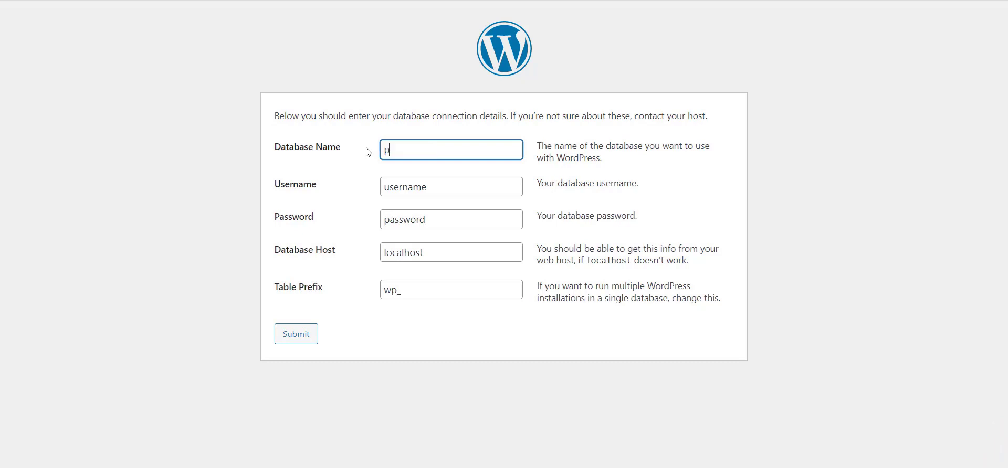
type("eter_ecommerce_")
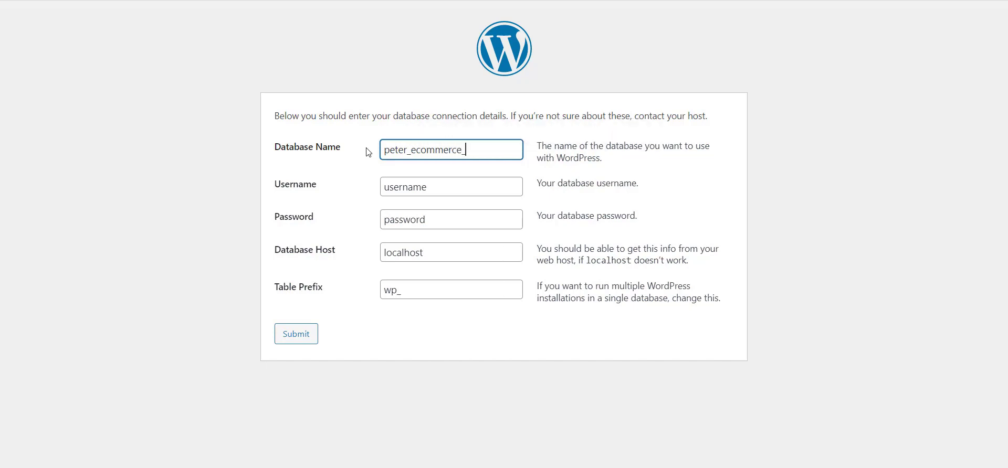
type("development")
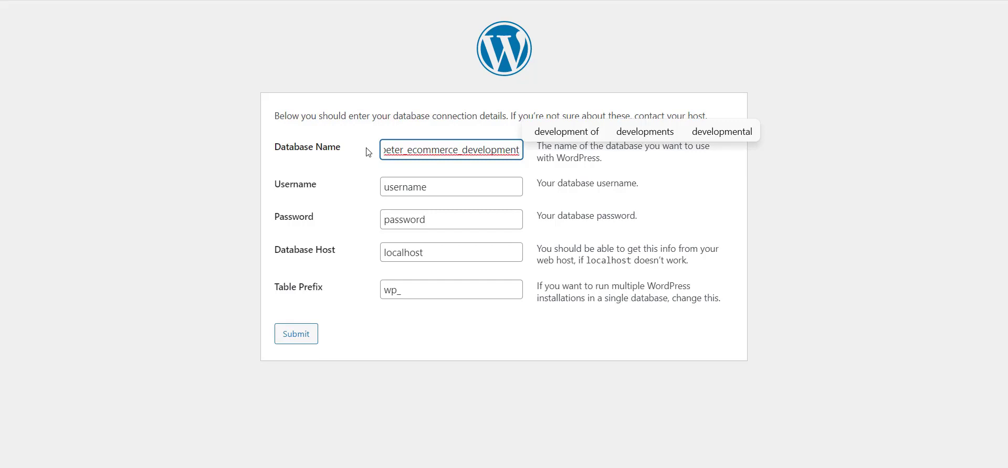
left_click(772, 333)
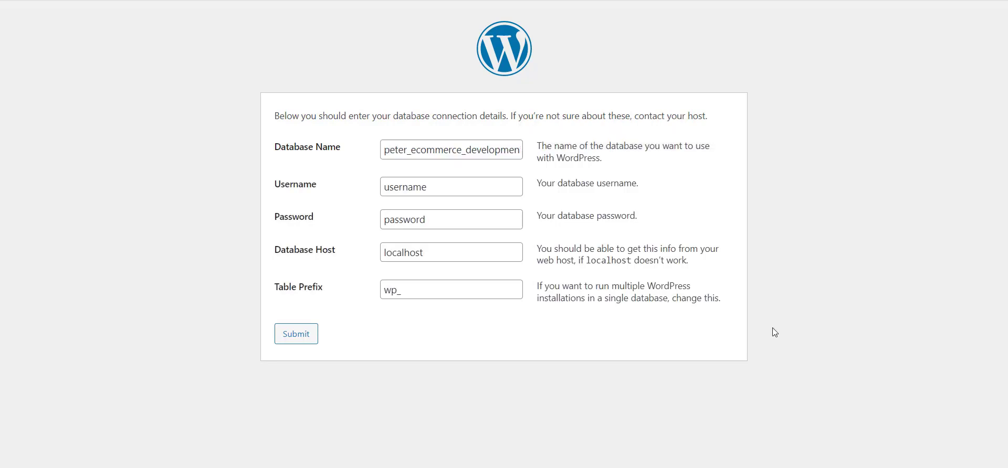
left_click_drag(487, 188, 371, 194)
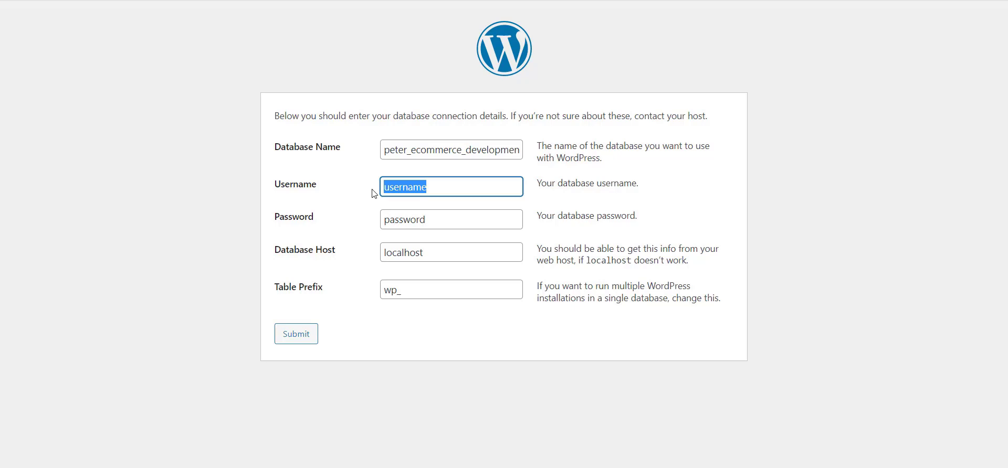
Enter ecommerce_user as the database username, then select the default password value
type("ecommer")
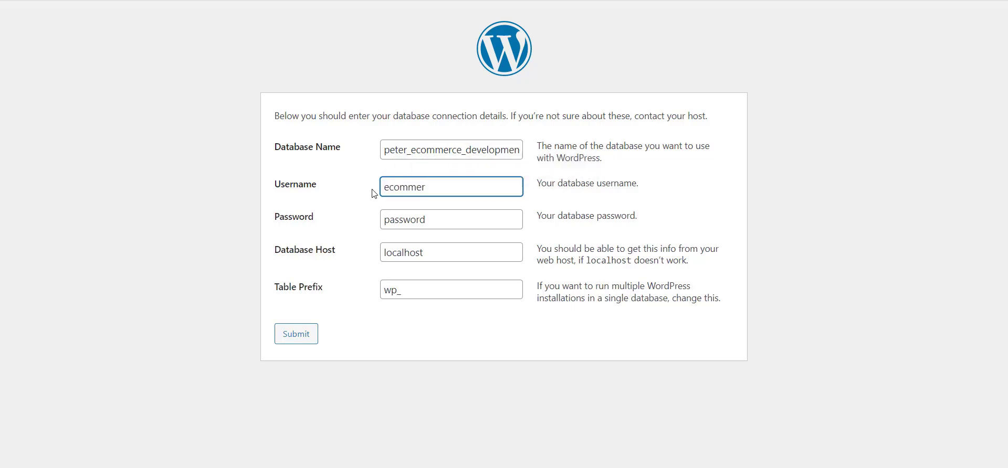
type("ce_user")
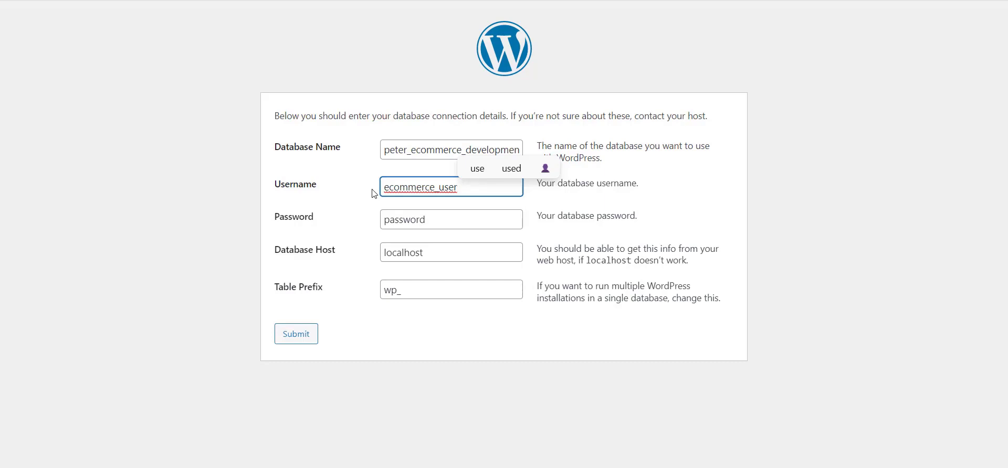
double_click(476, 223)
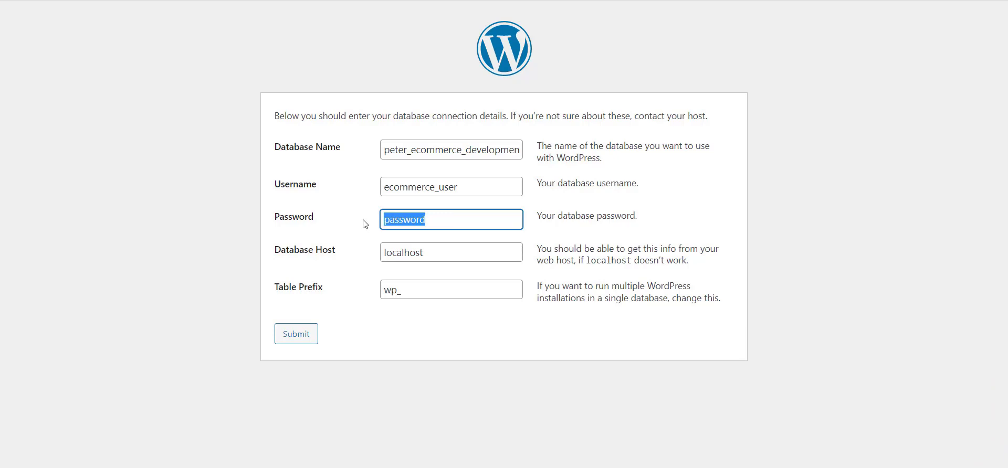
Go to a password generator site in a new browser tab
key("ctrl+t")
type("pass")
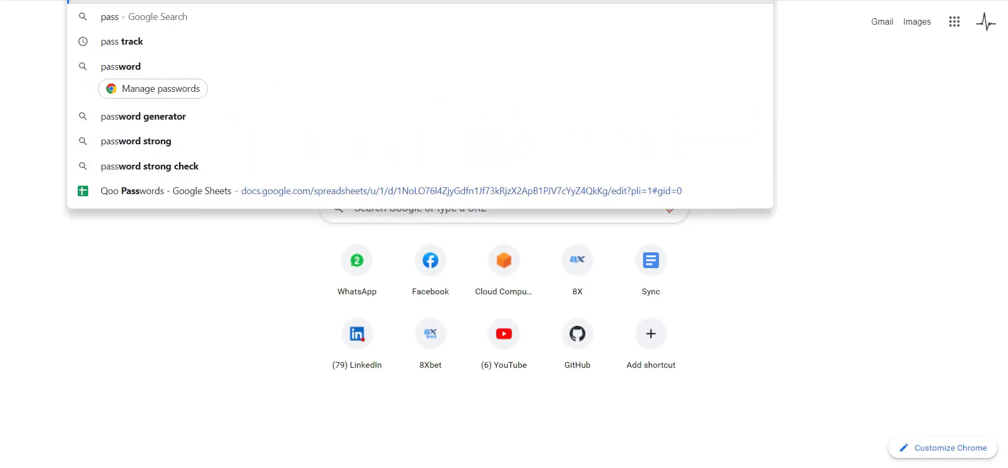
key("Return")
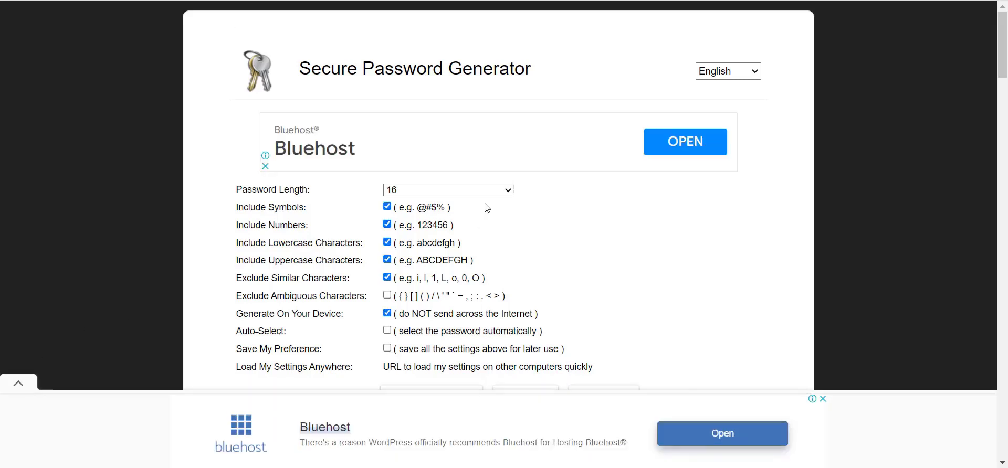
Generate a 16-character password with symbols, excluding similar characters, and select it
left_click(483, 191)
left_click(404, 346)
left_click(388, 207)
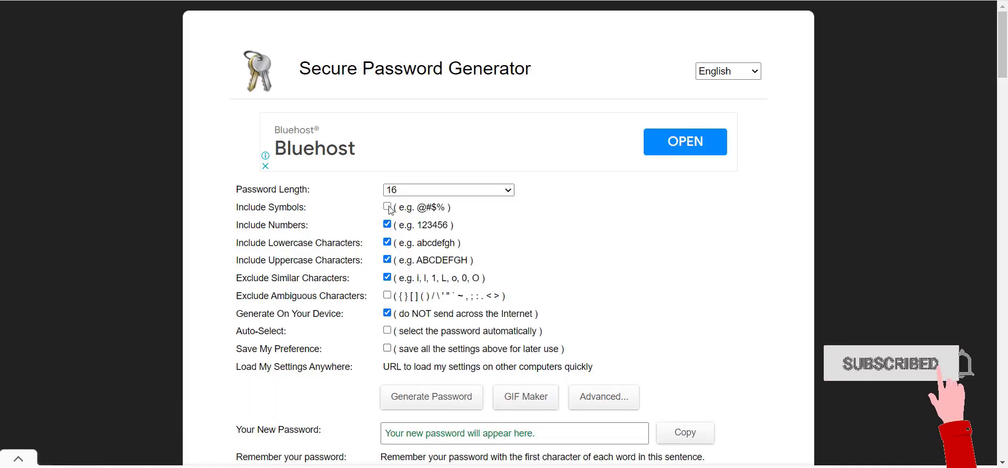
left_click(389, 207)
left_click(387, 279)
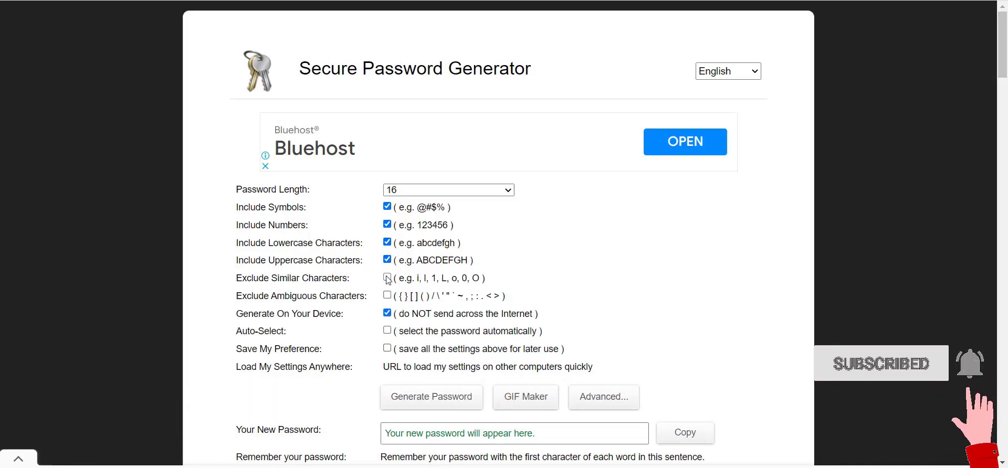
left_click(388, 278)
left_click(420, 397)
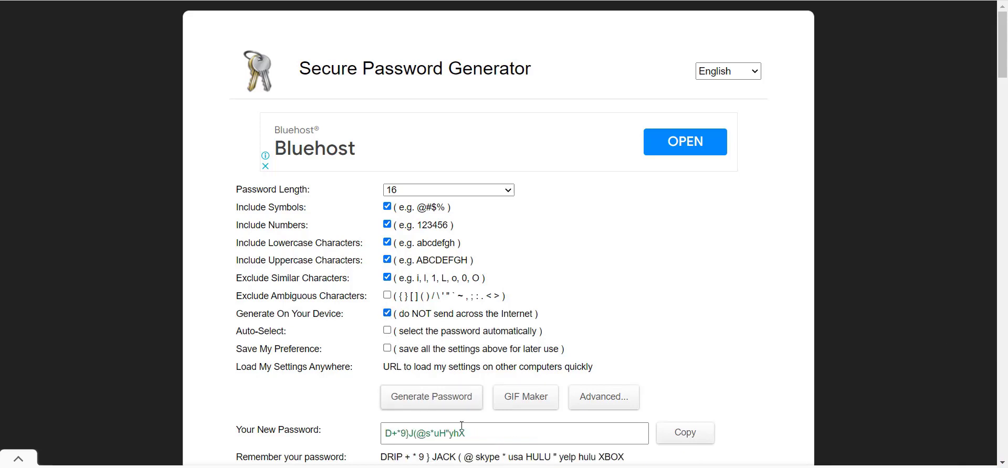
left_click_drag(462, 427, 381, 434)
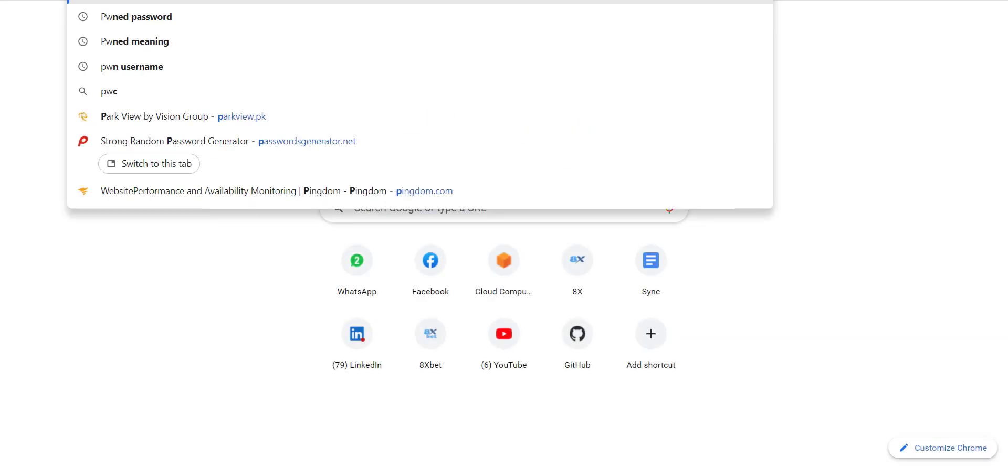
Search for Pwned password and open the Have I Been Pwned Passwords checker
type("wn")
key("Down")
key("Return")
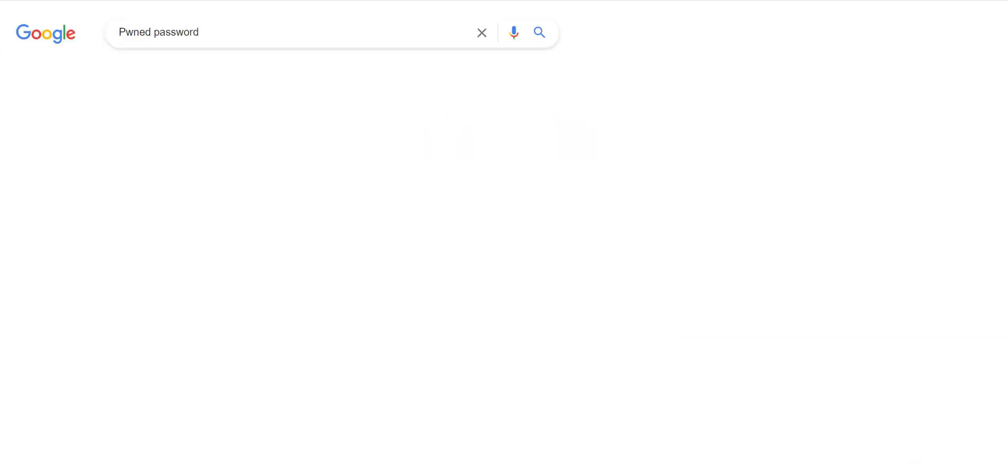
left_click(203, 157)
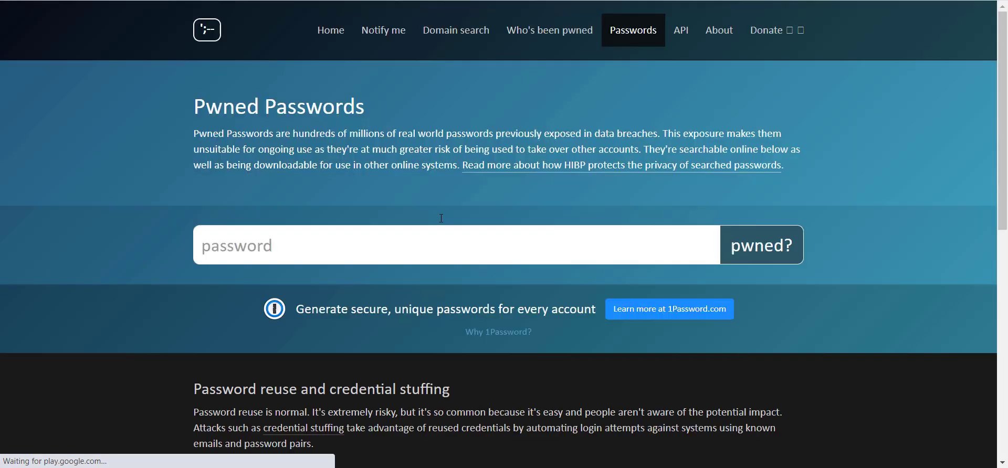
Check a sample password, which shows up 264,479 times in breaches
type("pass1")
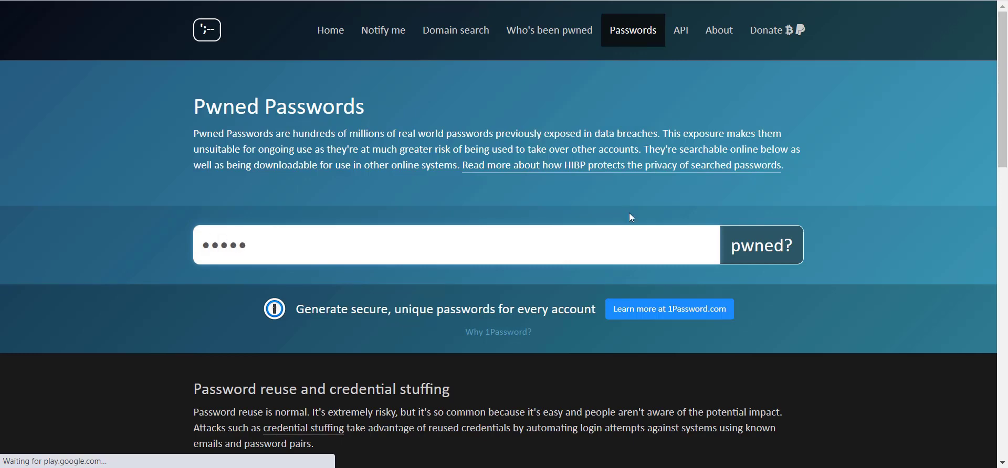
left_click(738, 256)
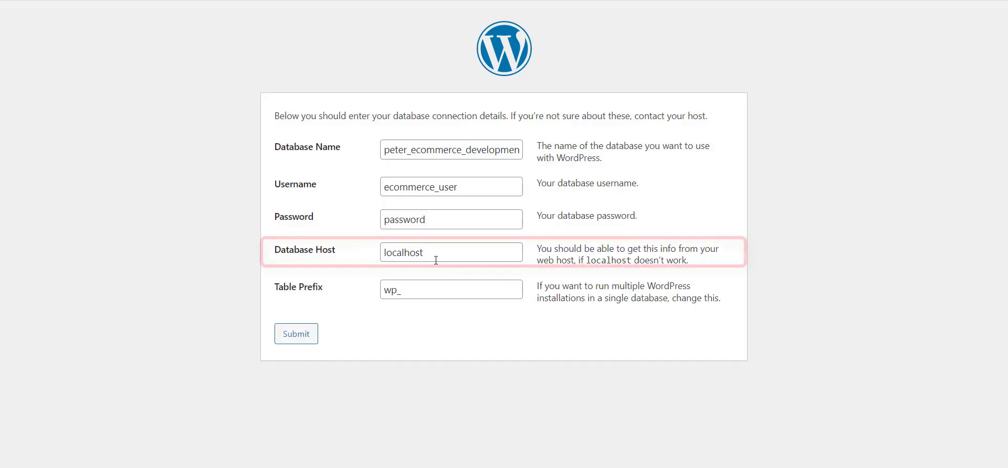
left_click_drag(435, 259, 367, 255)
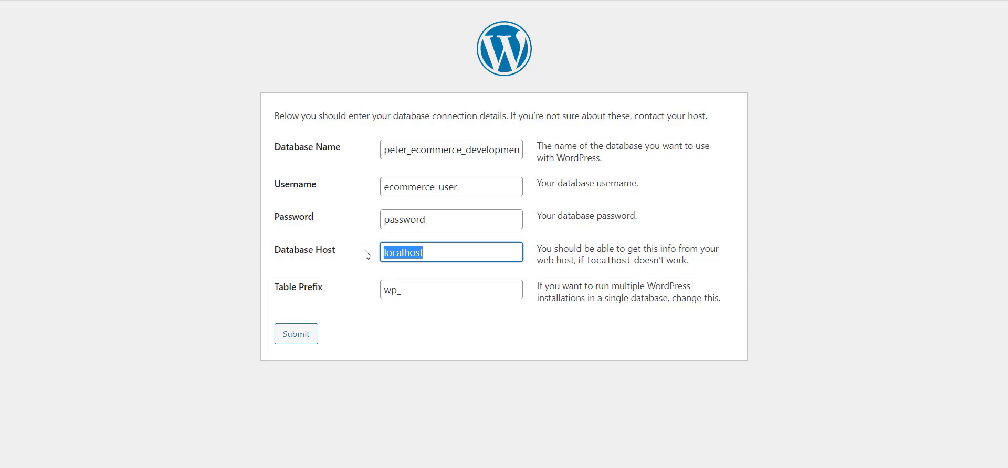
Change the table prefix from wp_ to ecommerce_
left_click_drag(415, 290, 361, 295)
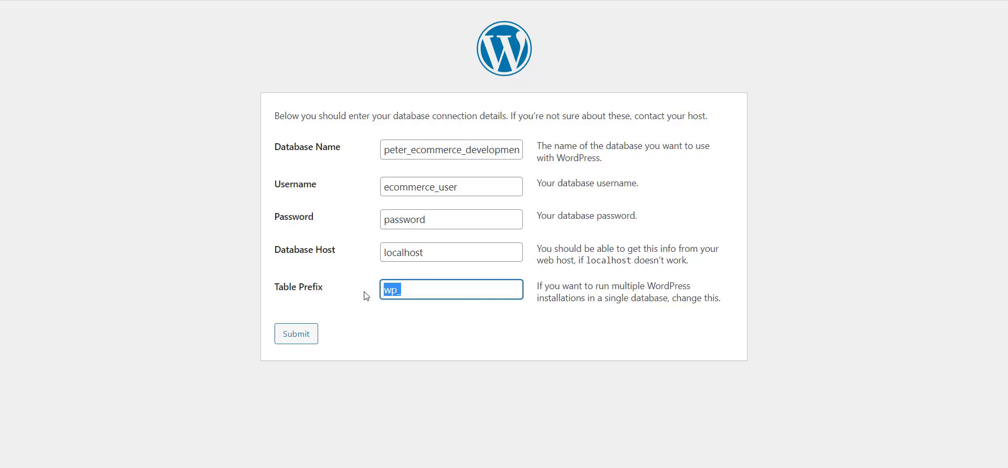
type("ecomm")
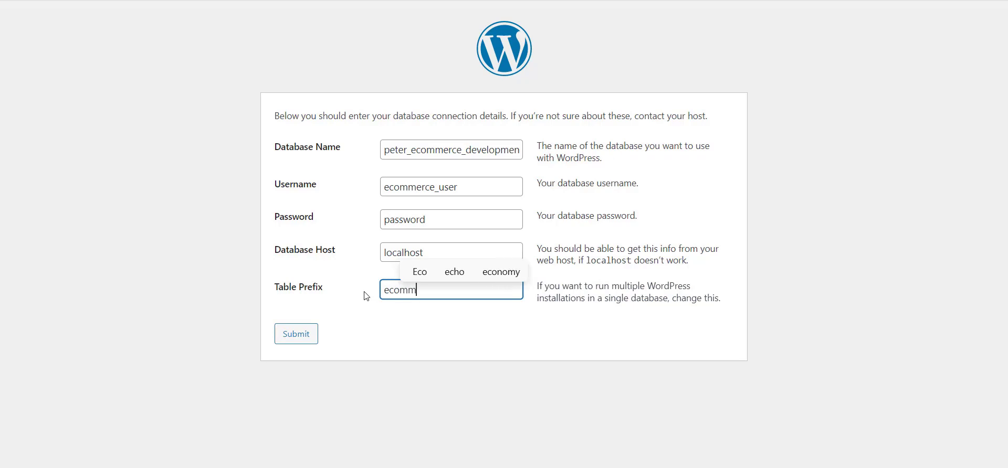
type("erce_")
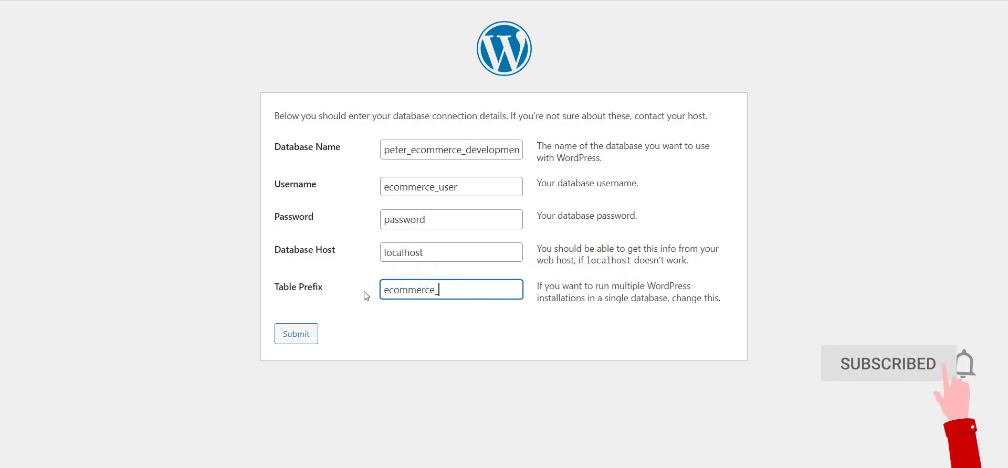